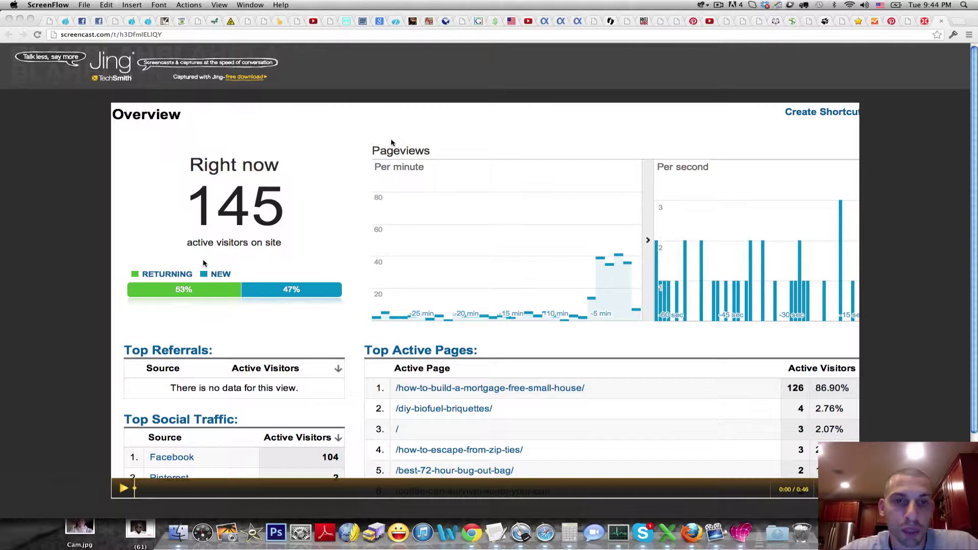
# Step: Play the Jing screencast of the site's real-time visitor overview
pyautogui.click(124, 492)
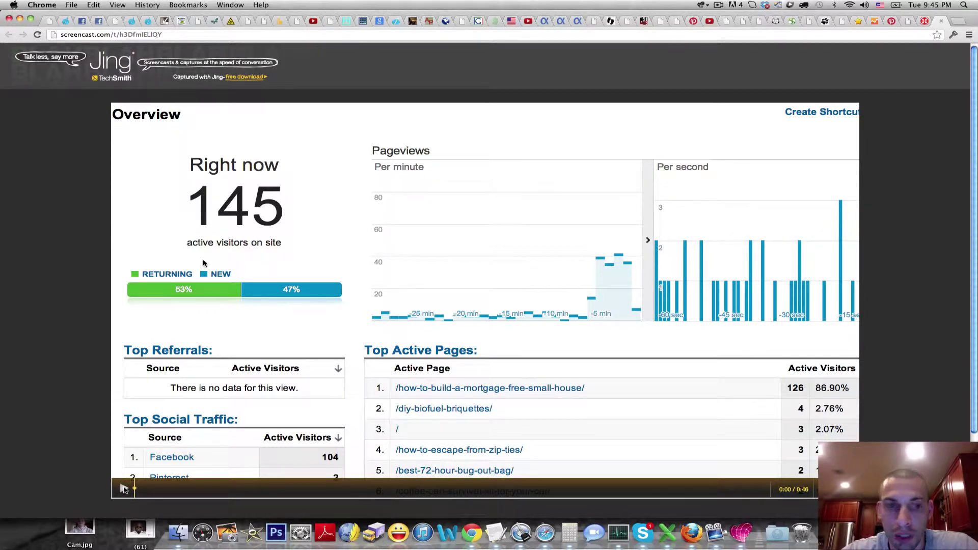
pyautogui.click(124, 489)
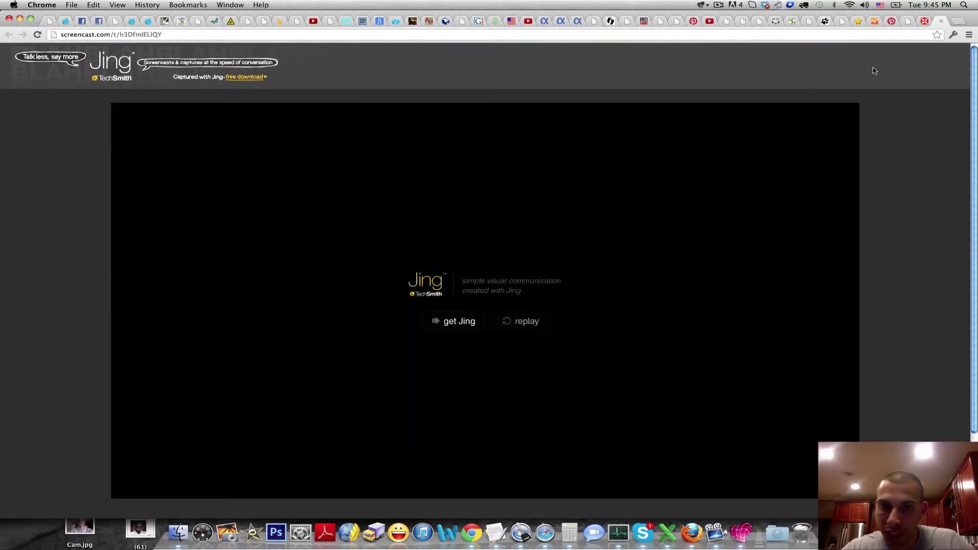
# Step: Switch to the Google Analytics page of Survivalist Daily and open the Audience Overview report
pyautogui.click(873, 21)
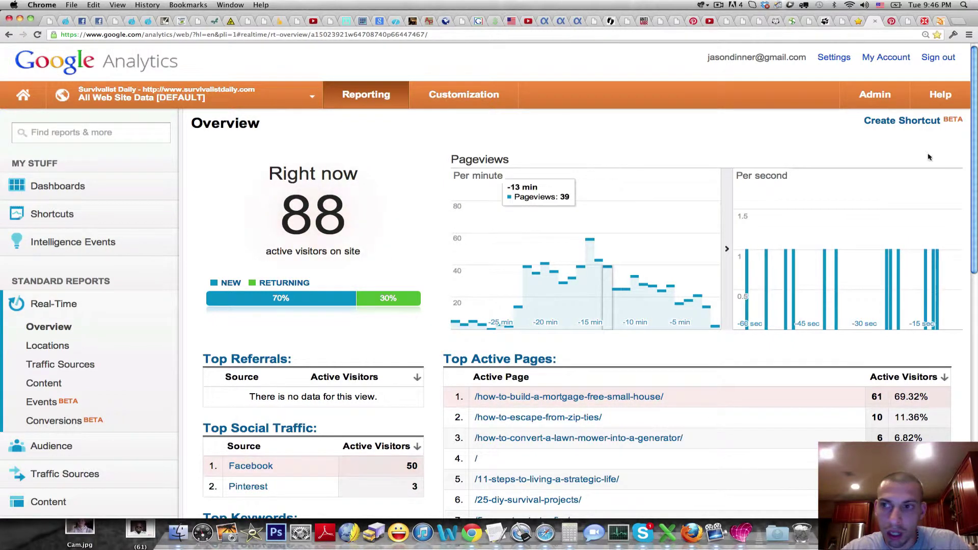
pyautogui.moveTo(975, 158); pyautogui.dragTo(976, 182)
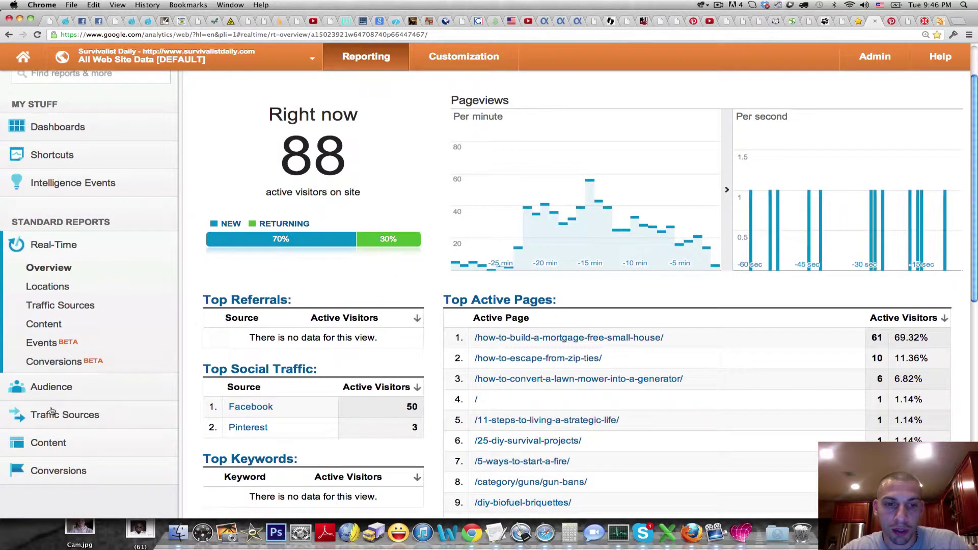
pyautogui.click(46, 394)
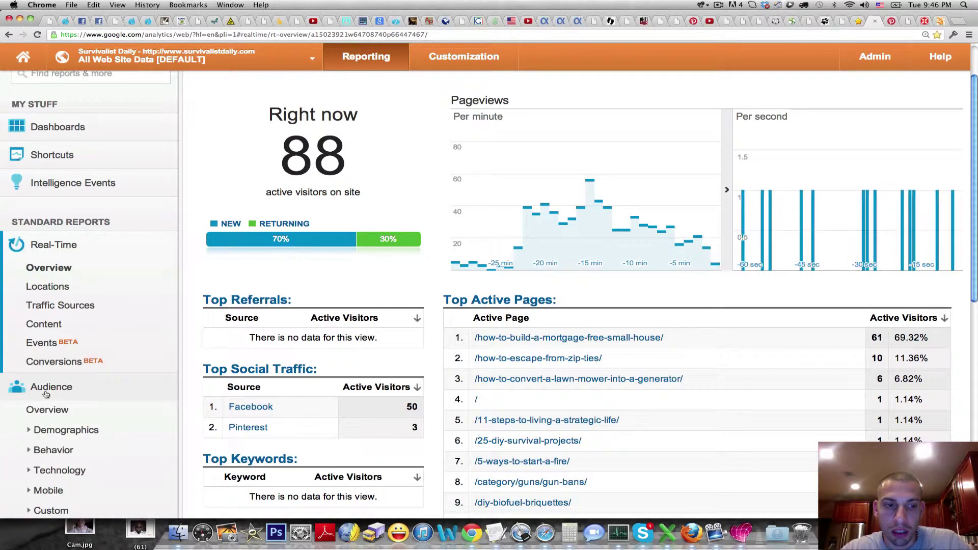
pyautogui.click(45, 408)
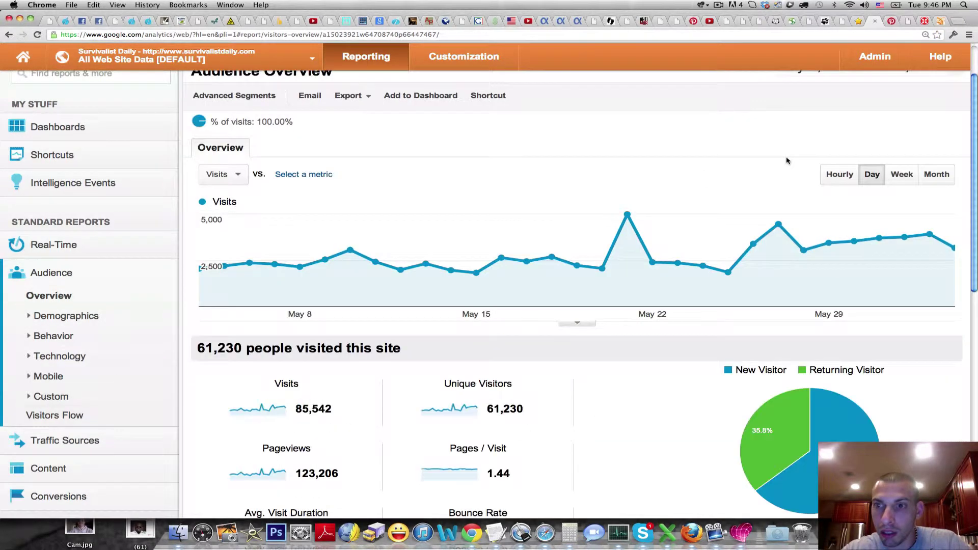
pyautogui.scroll(3, 977, 129)
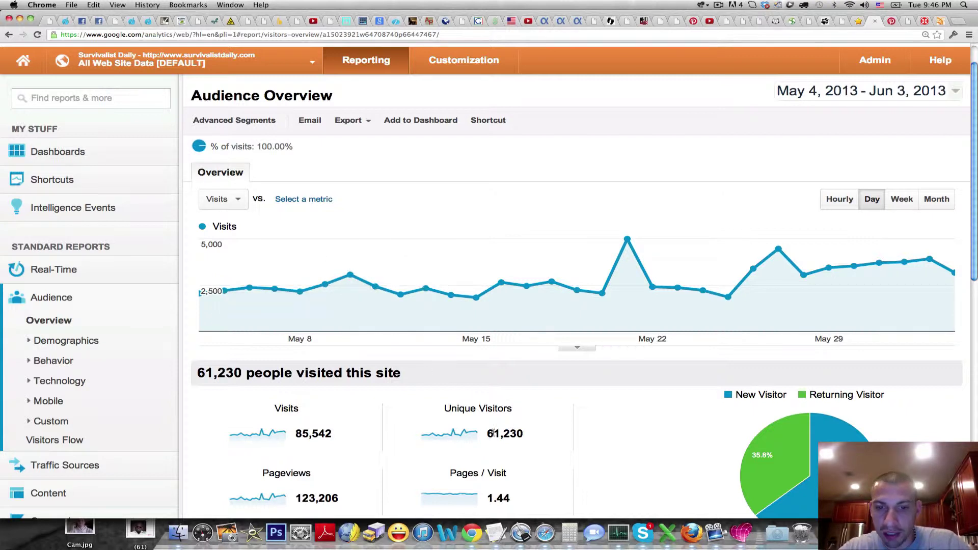
# Step: Examine the unique visitors, visits and average visit duration in the Audience Overview, highlighting each figure
pyautogui.moveTo(522, 435); pyautogui.dragTo(490, 435)
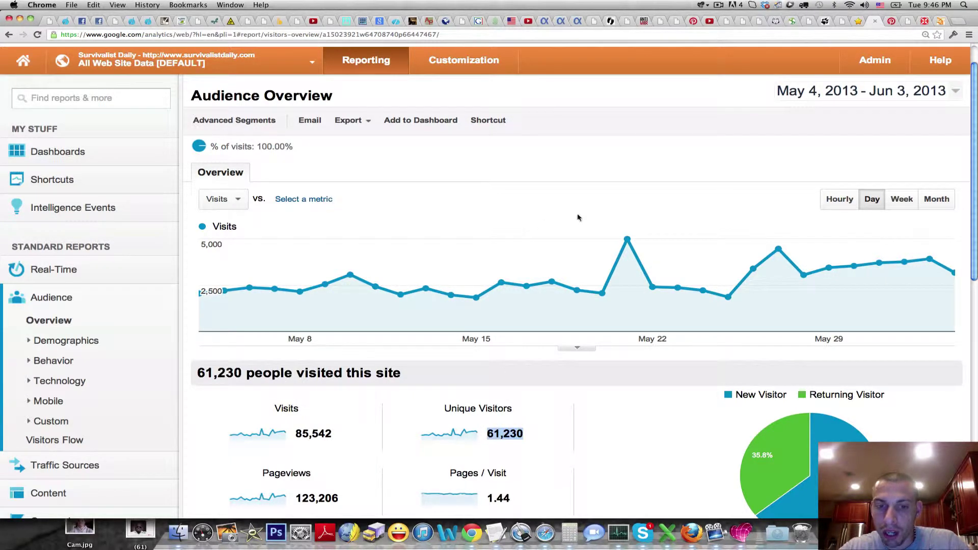
pyautogui.moveTo(343, 435); pyautogui.dragTo(295, 433)
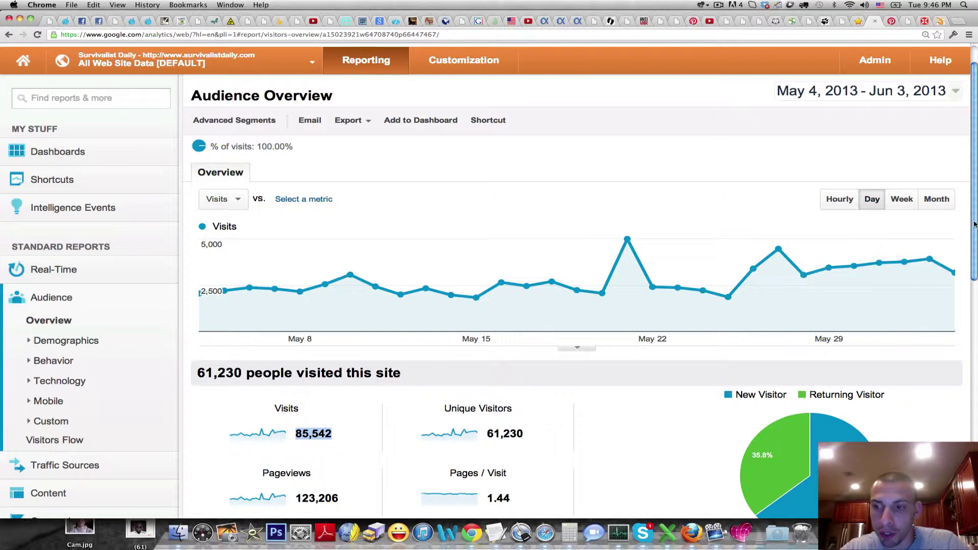
pyautogui.moveTo(975, 225); pyautogui.dragTo(975, 274)
pyautogui.moveTo(797, 348)
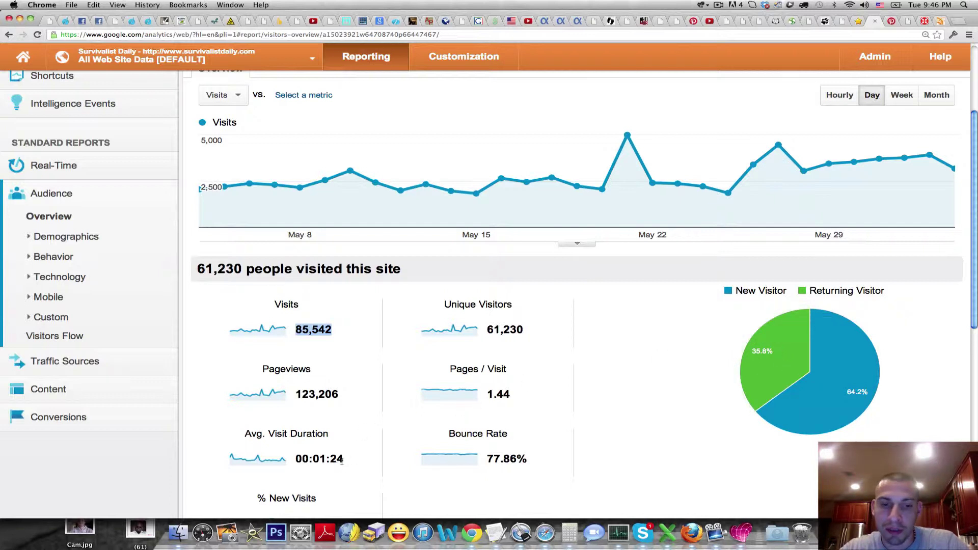
pyautogui.moveTo(341, 461); pyautogui.dragTo(320, 460)
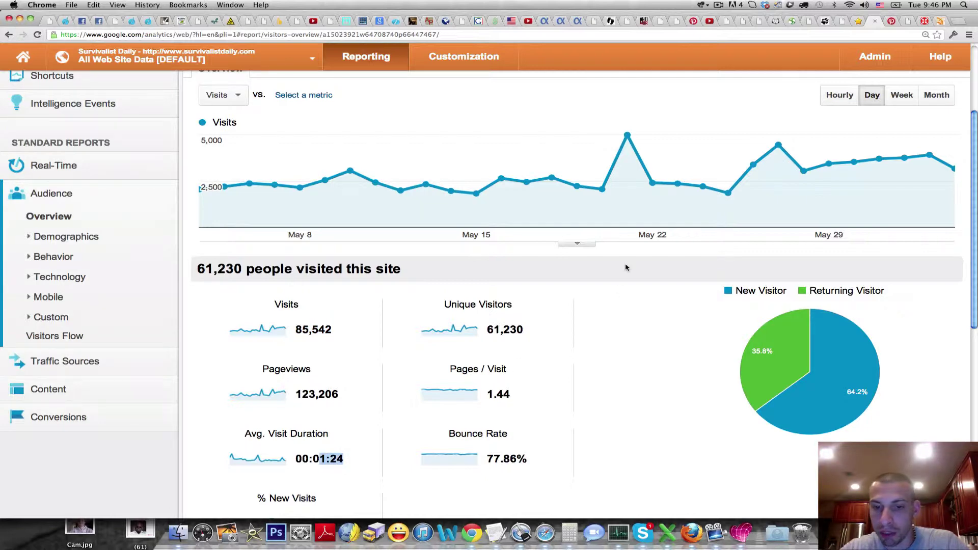
pyautogui.scroll(3, 958, 196)
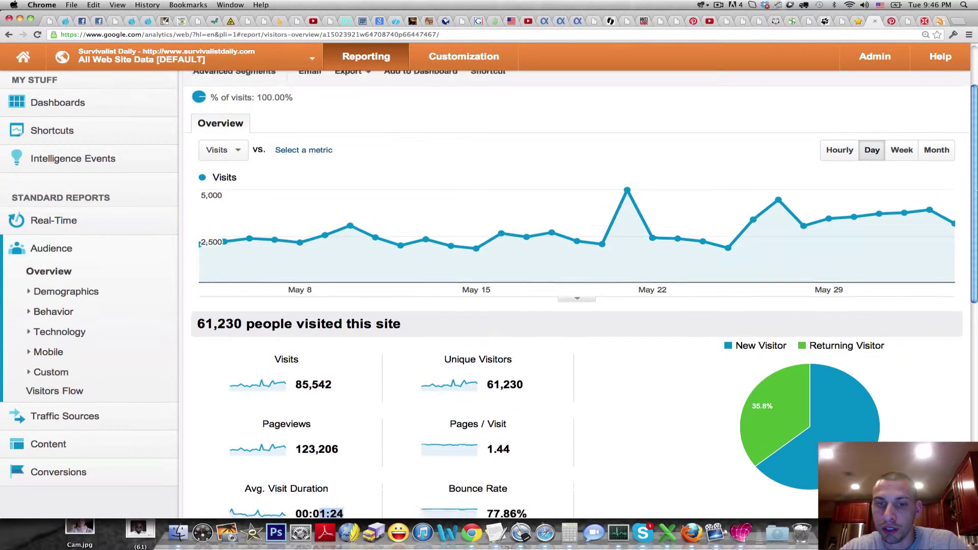
pyautogui.scroll(-5, 975, 193)
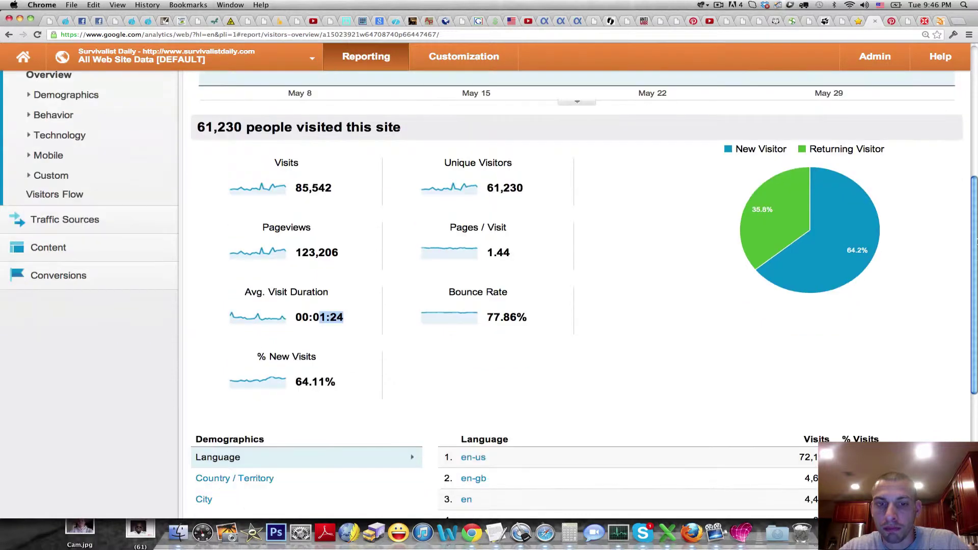
pyautogui.scroll(5, 976, 242)
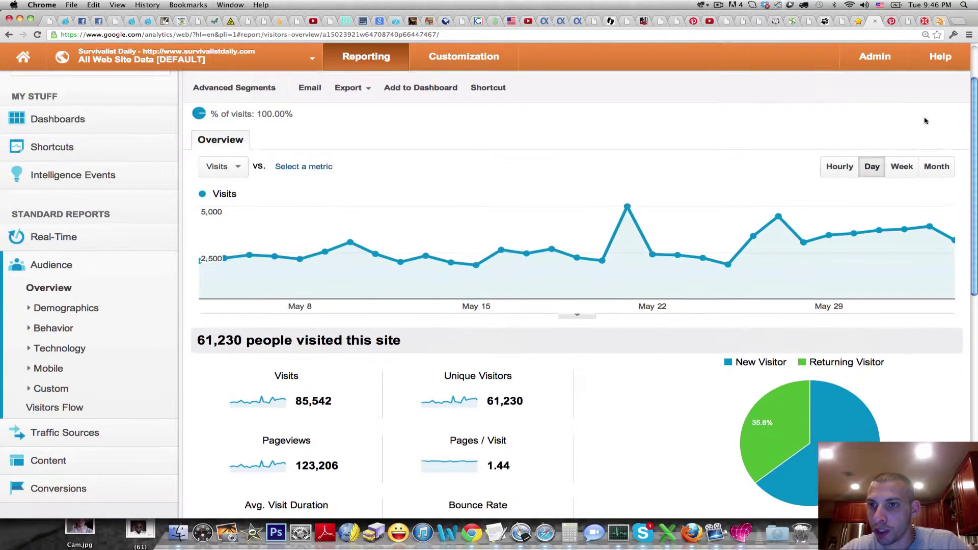
pyautogui.scroll(2, 926, 121)
# Step: Open Calculator and divide the monthly unique visitors, 61230, by 30 to get the daily average
pyautogui.click(964, 5)
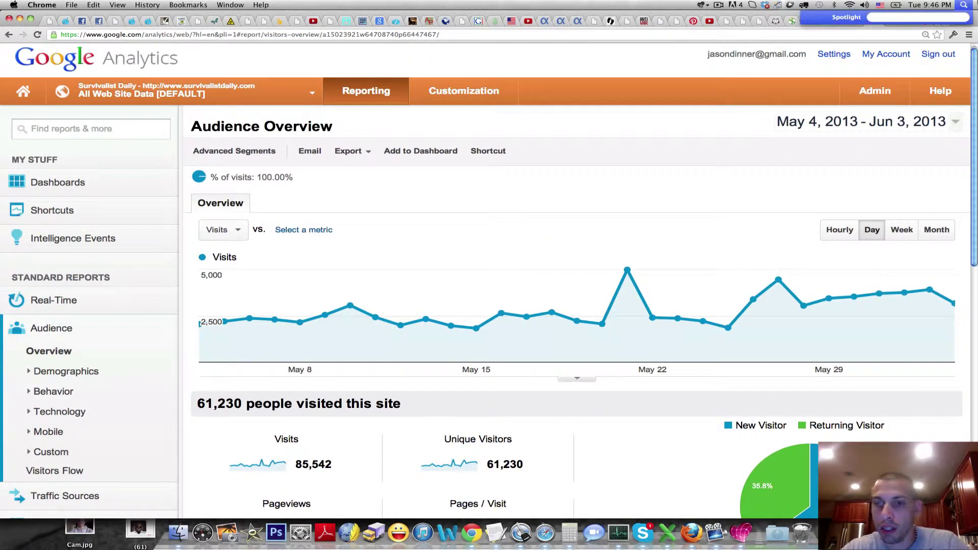
pyautogui.click(570, 532)
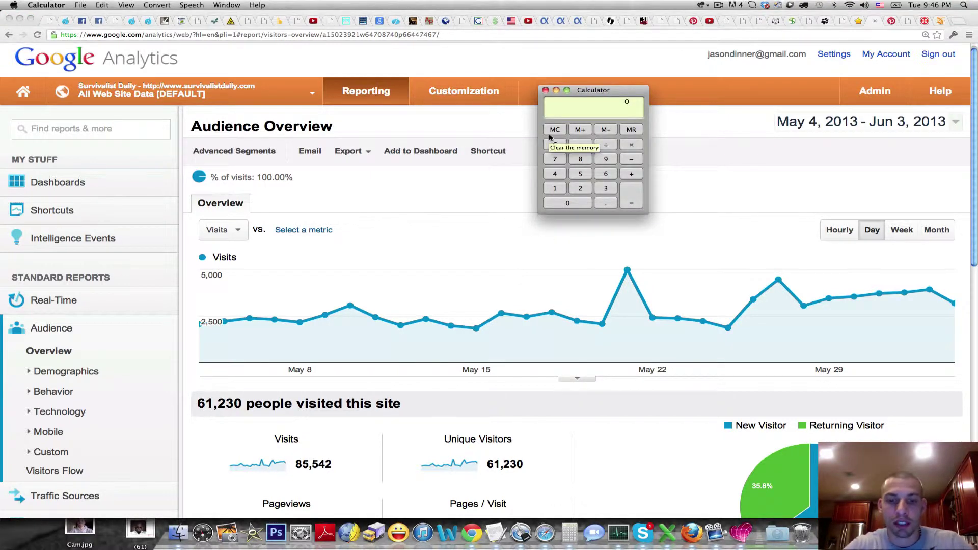
pyautogui.write('61230/30')
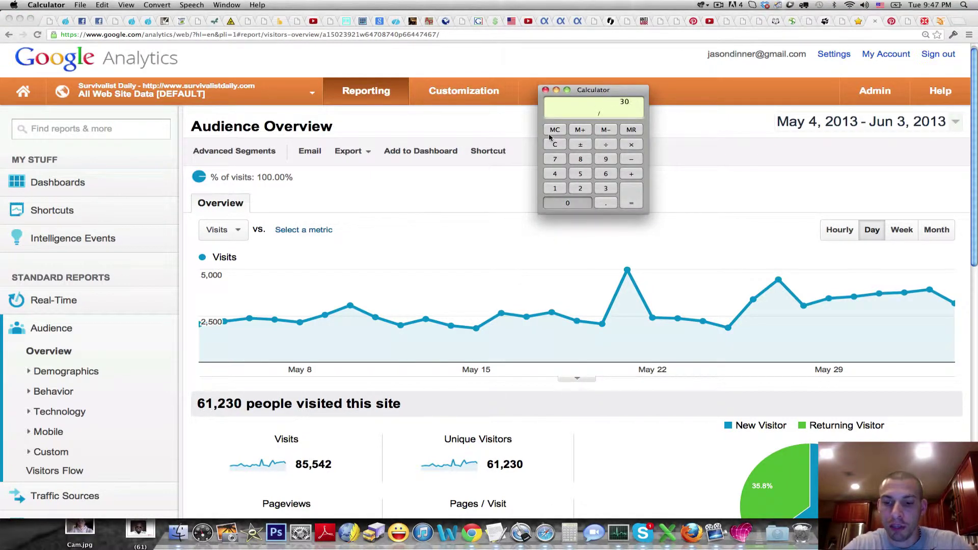
pyautogui.press('Return')
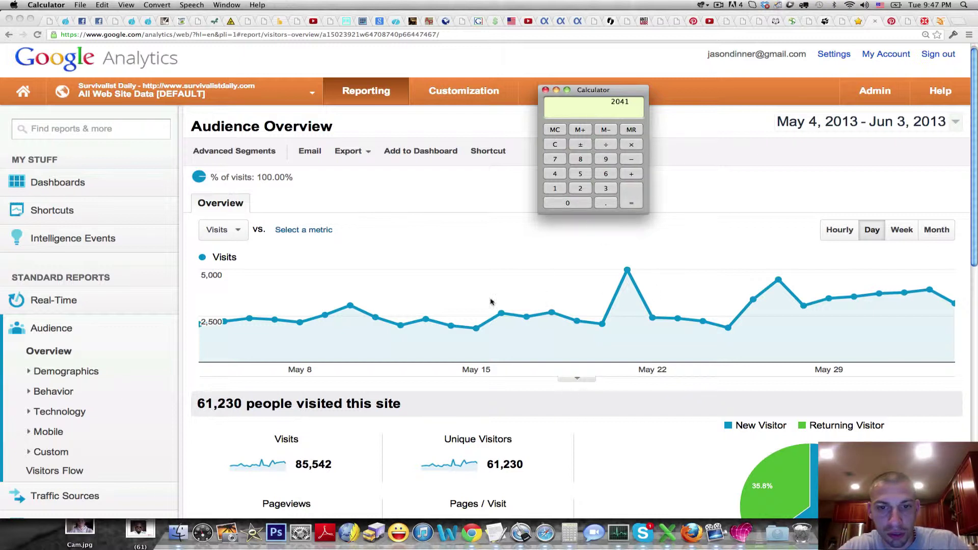
# Step: Divide the monthly visits, 85542, by 30 for the daily average, clear the result and move the calculator aside
pyautogui.click(554, 146)
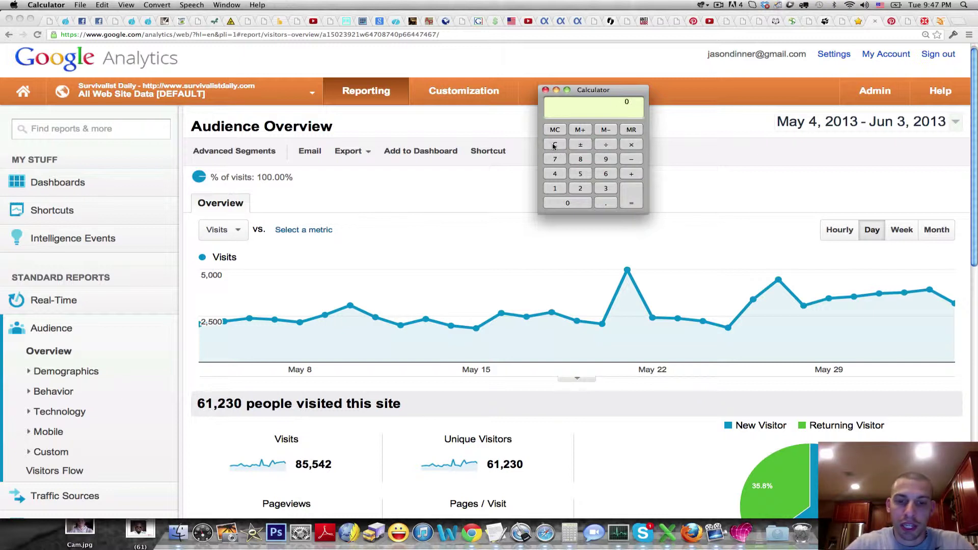
pyautogui.write('85542')
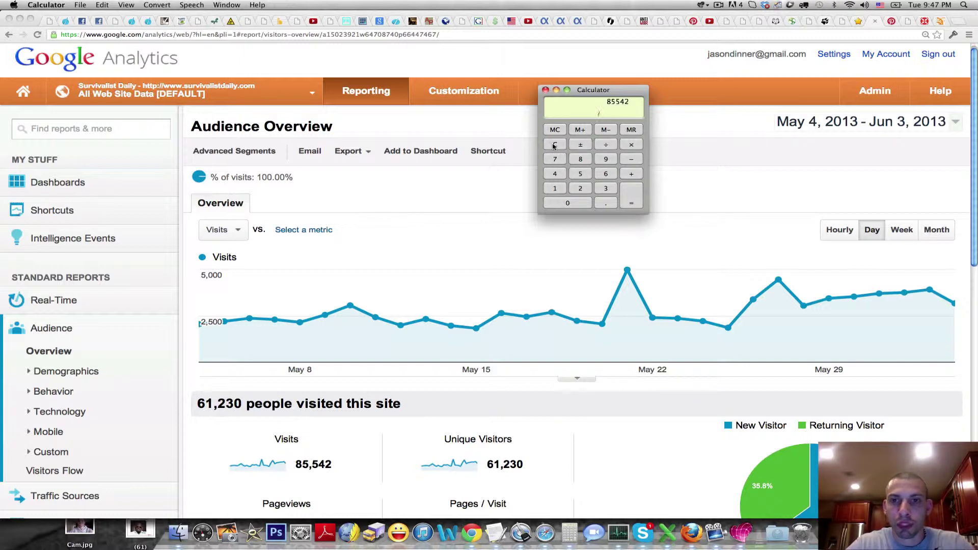
pyautogui.write('30')
pyautogui.press('Return')
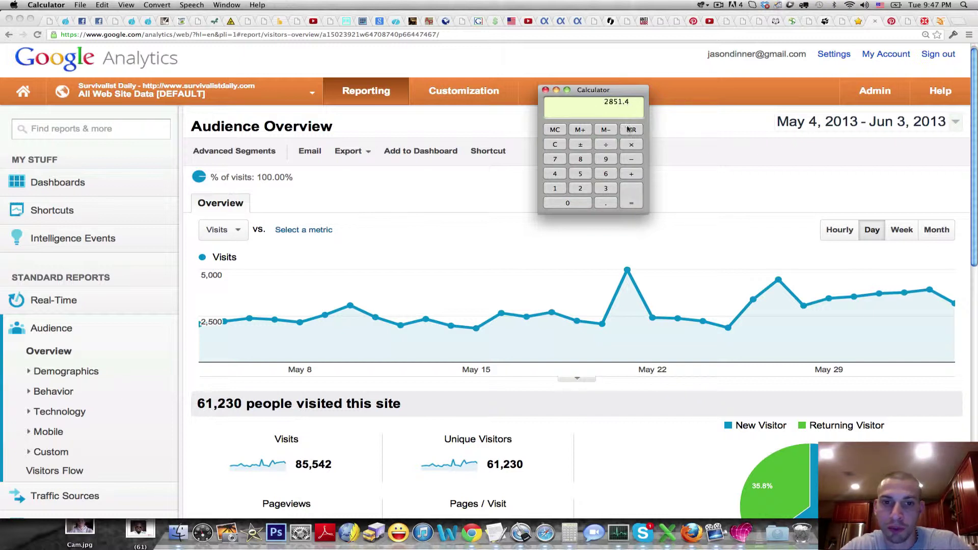
pyautogui.click(554, 144)
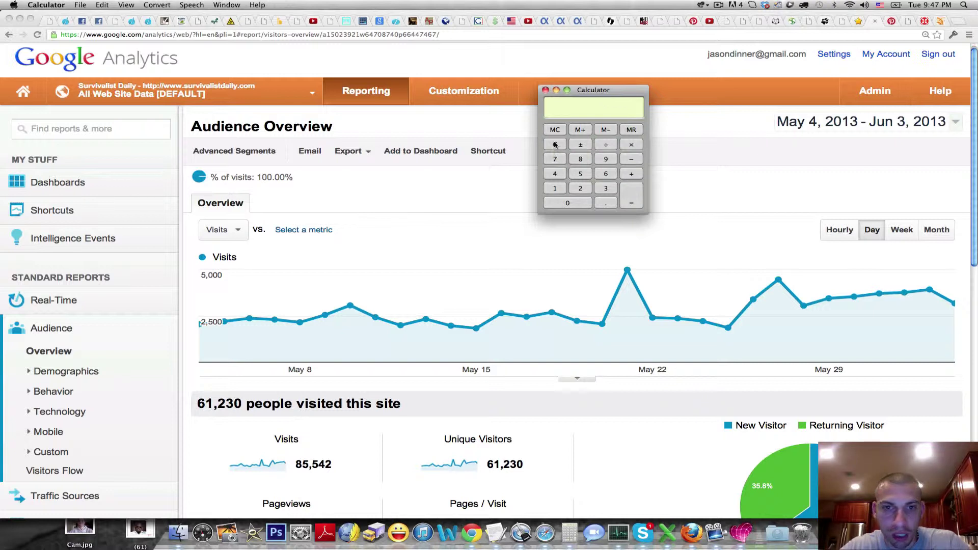
pyautogui.moveTo(589, 92); pyautogui.dragTo(548, 52)
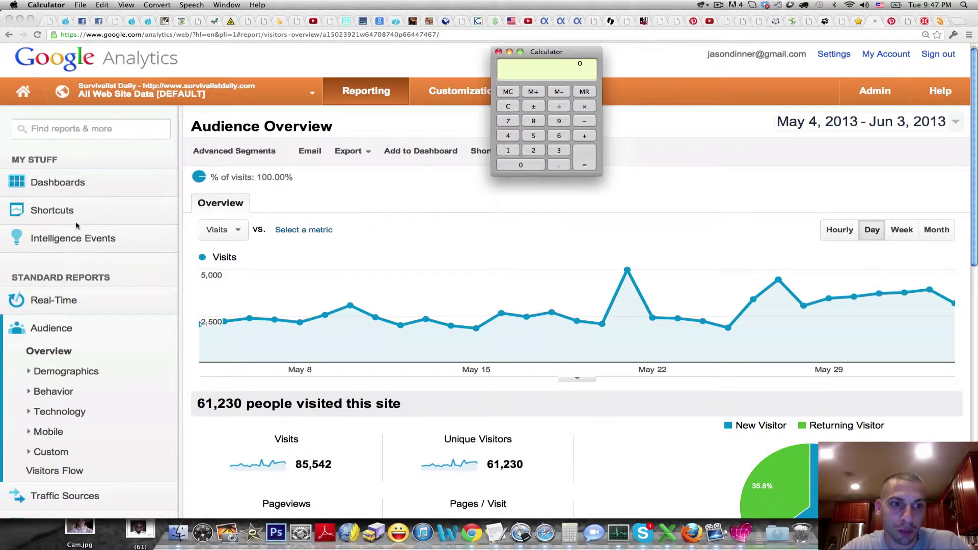
# Step: Open the Real-Time Overview report and examine its active visitors, top social traffic and top active pages
pyautogui.doubleClick(57, 301)
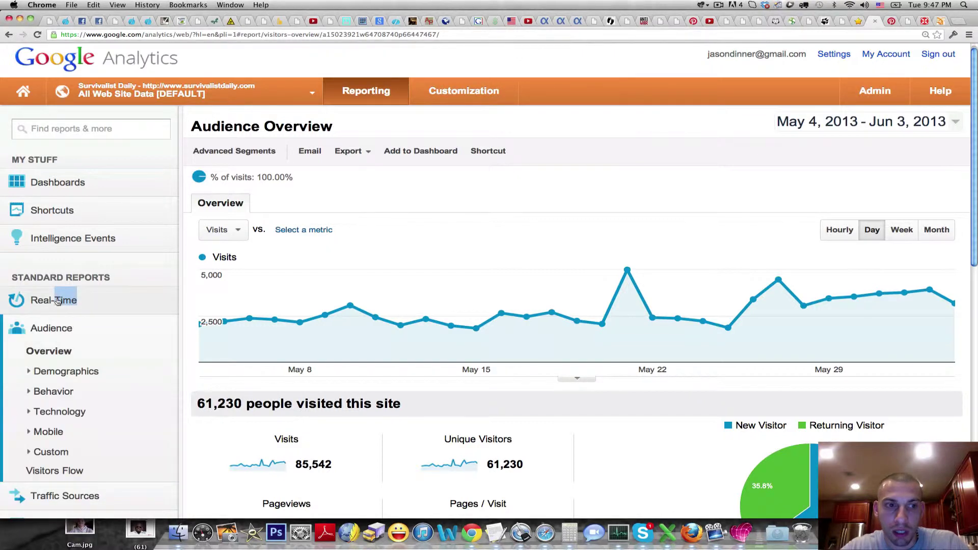
pyautogui.click(58, 301)
pyautogui.click(48, 322)
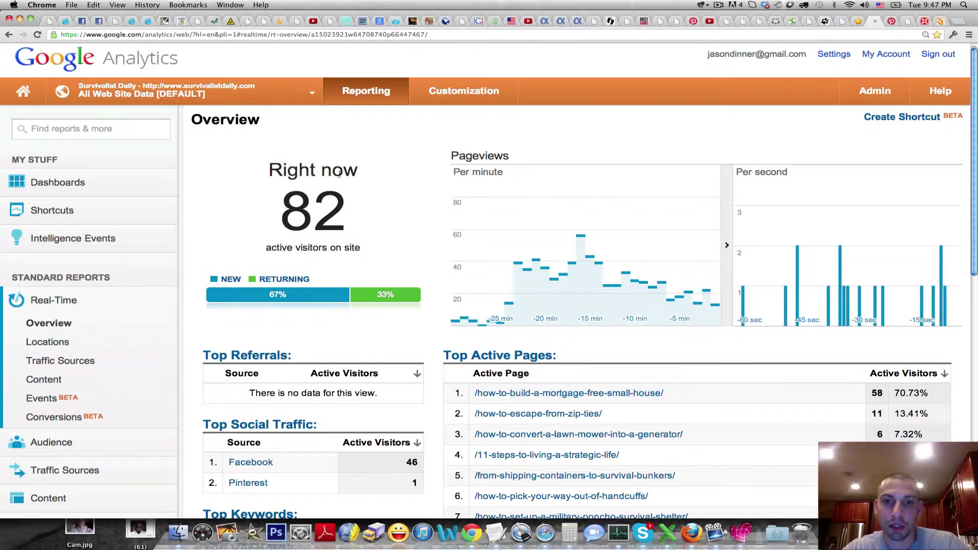
pyautogui.scroll(-2, 976, 141)
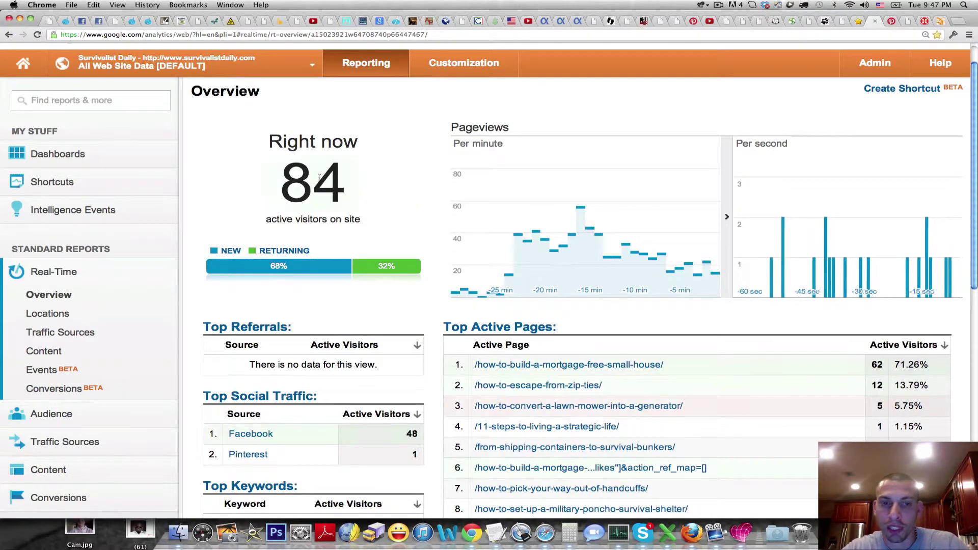
pyautogui.scroll(-1, 976, 128)
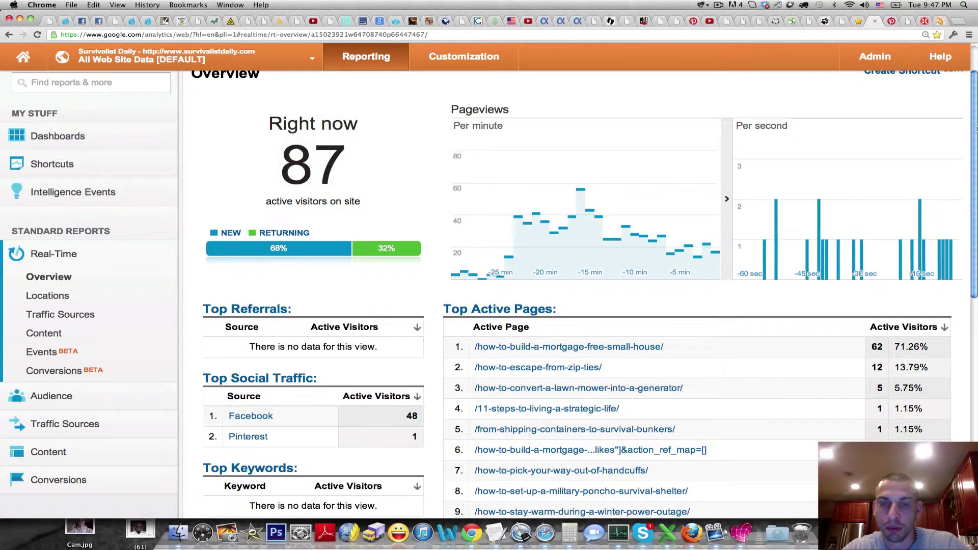
pyautogui.scroll(-1, 976, 132)
pyautogui.scroll(-1, 976, 136)
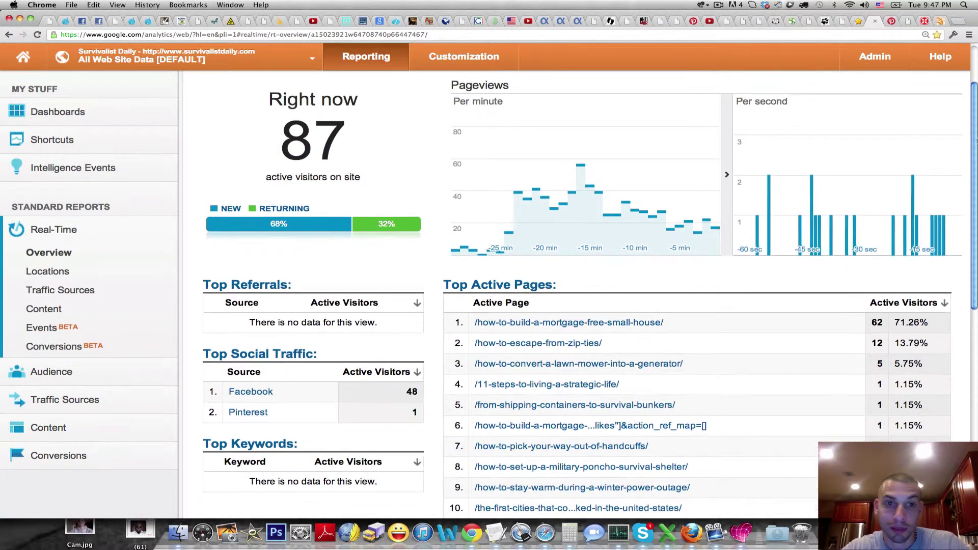
pyautogui.scroll(3, 975, 131)
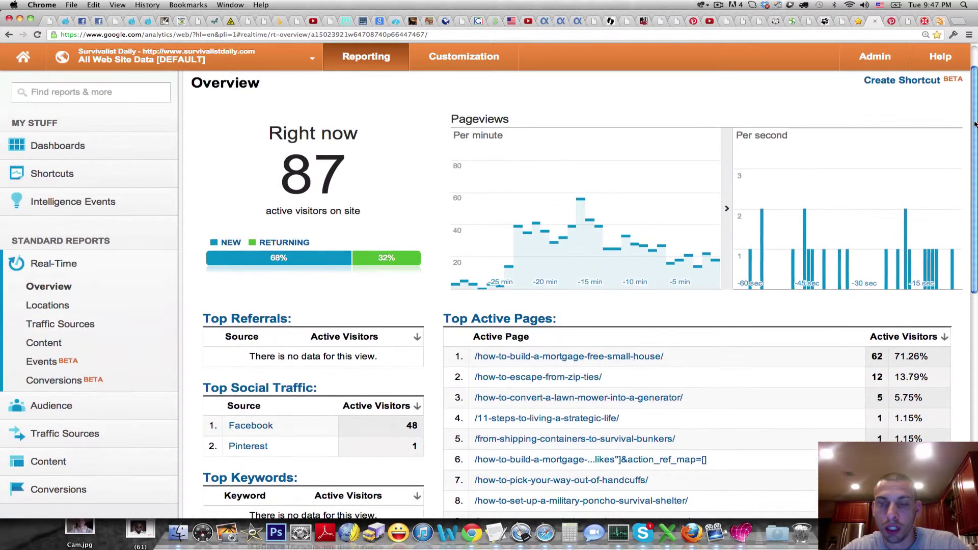
pyautogui.scroll(-2, 975, 133)
pyautogui.scroll(-3, 976, 132)
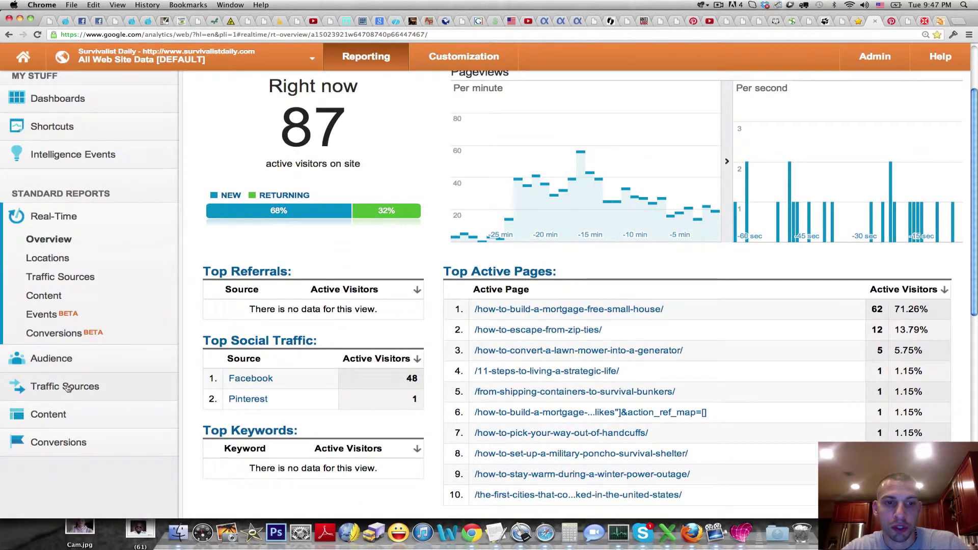
# Step: Open the All Traffic report under the traffic sources and highlight the visits figure for facebook.com / referral
pyautogui.click(68, 388)
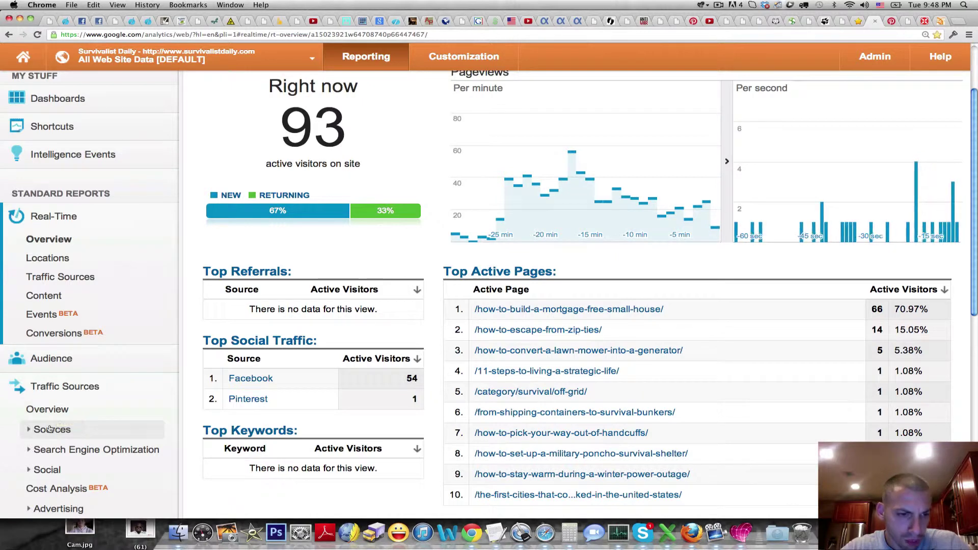
pyautogui.click(49, 429)
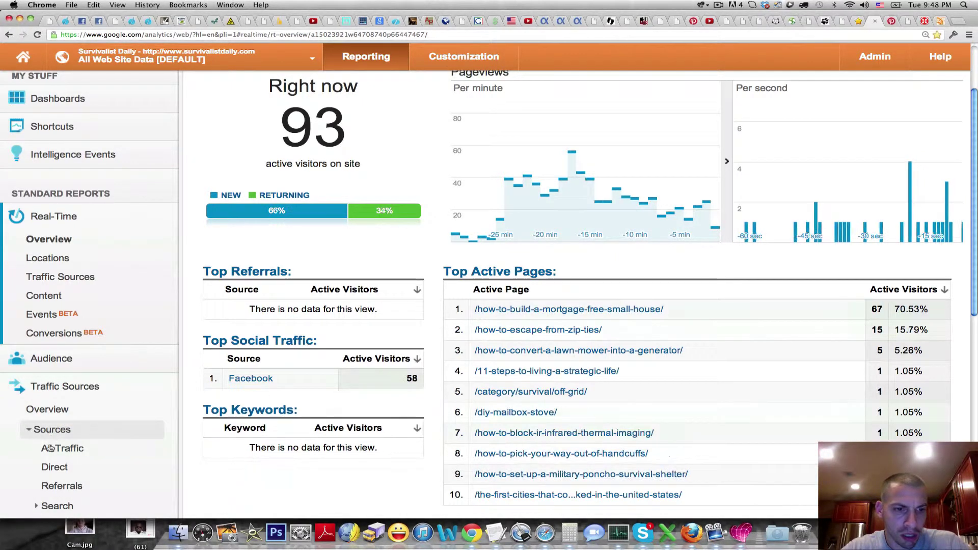
pyautogui.click(56, 448)
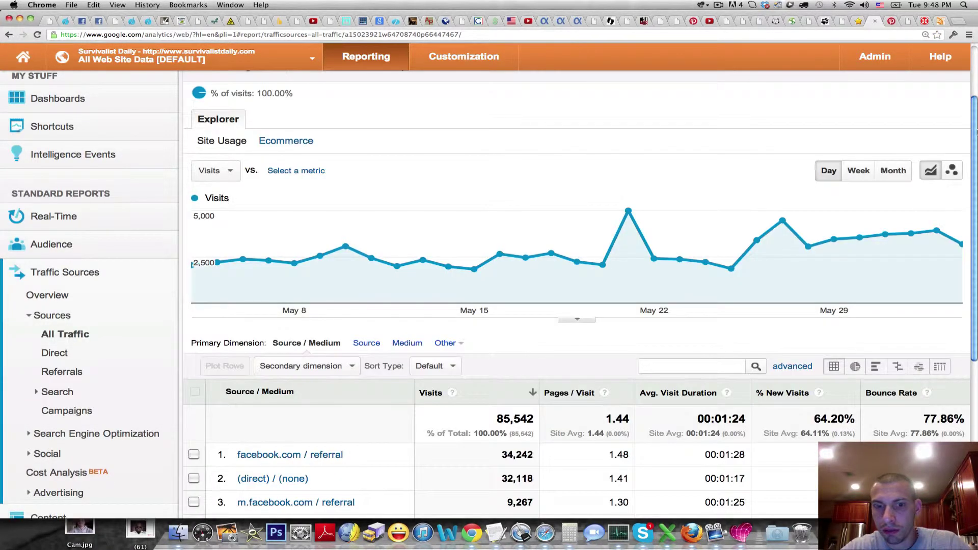
pyautogui.moveTo(974, 127); pyautogui.dragTo(975, 199)
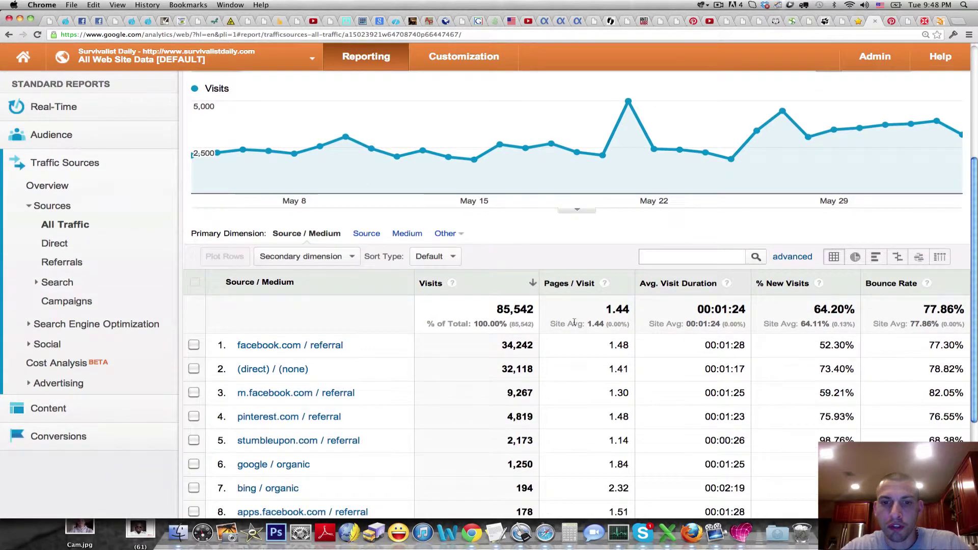
pyautogui.doubleClick(504, 347)
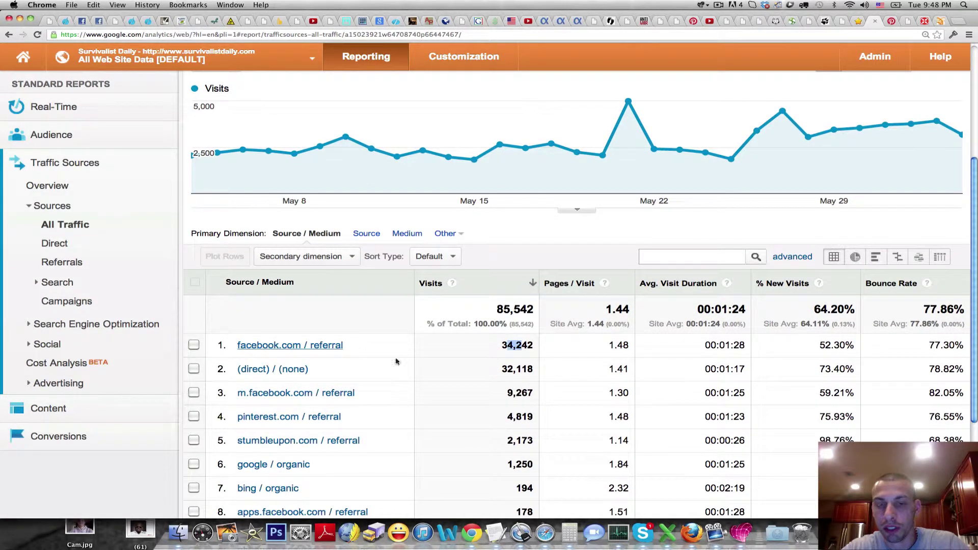
# Step: Highlight the visits figures for the (direct) / (none) and google / organic sources in the traffic table
pyautogui.moveTo(502, 369); pyautogui.dragTo(533, 370)
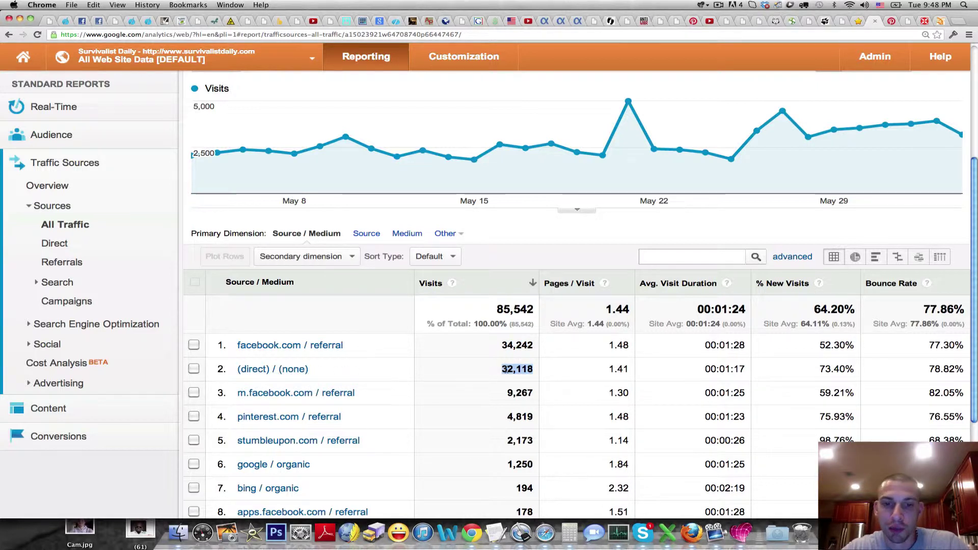
pyautogui.click(485, 397)
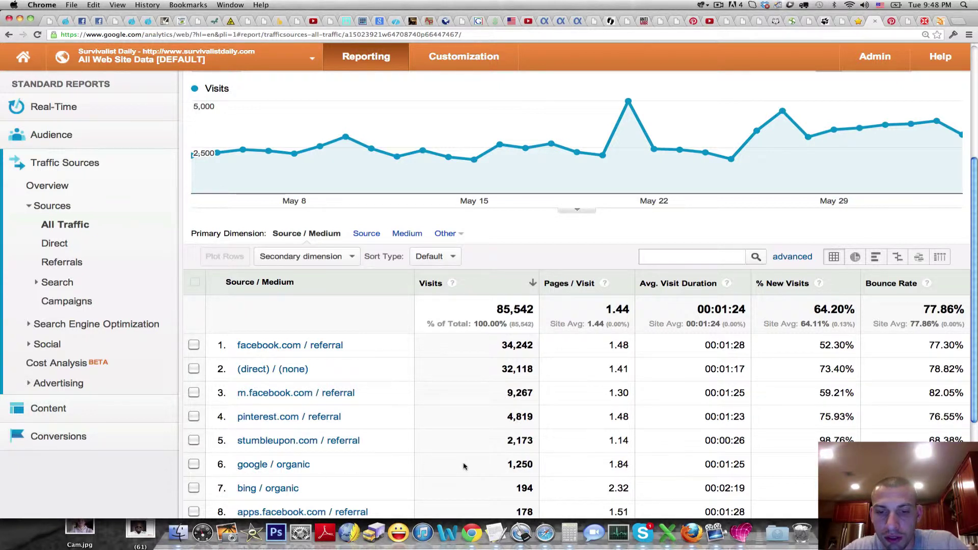
pyautogui.moveTo(541, 464); pyautogui.dragTo(504, 465)
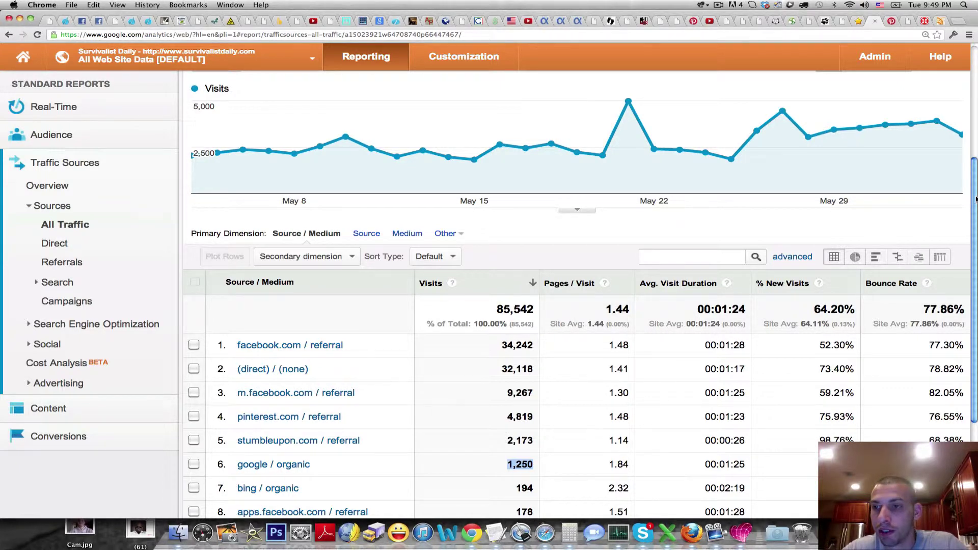
# Step: Examine the daily visits graph above the traffic source table
pyautogui.moveTo(975, 206); pyautogui.dragTo(949, 162)
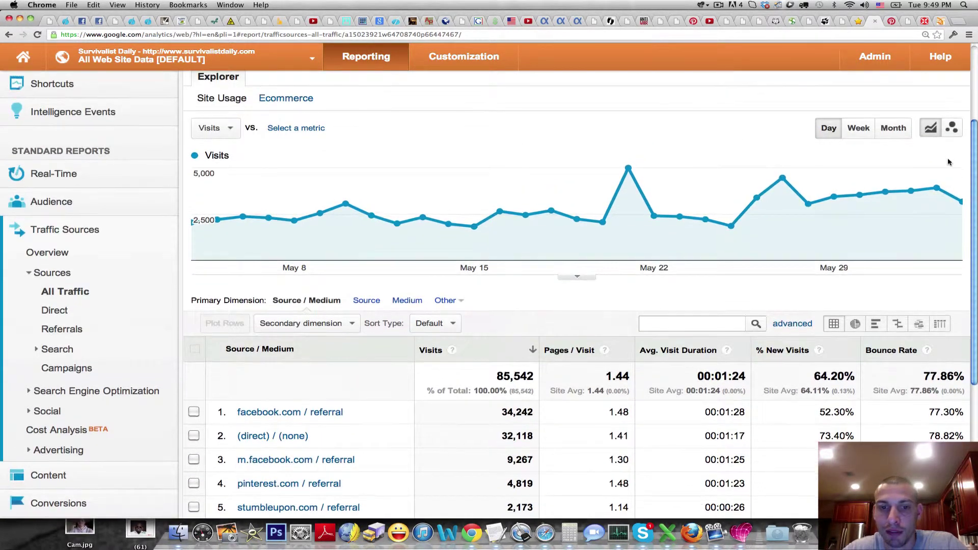
pyautogui.scroll(-1, 951, 171)
pyautogui.moveTo(672, 192)
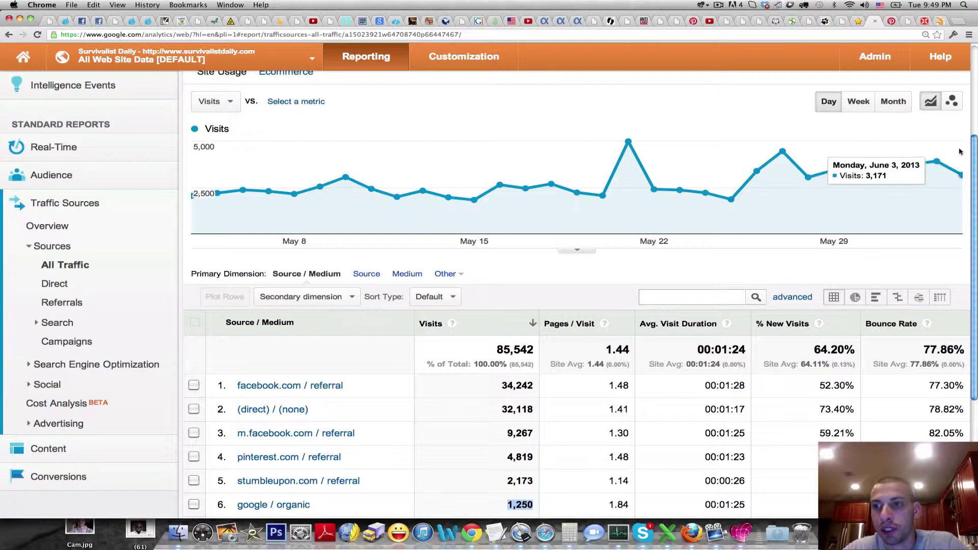
pyautogui.scroll(1, 976, 164)
pyautogui.scroll(-1, 976, 164)
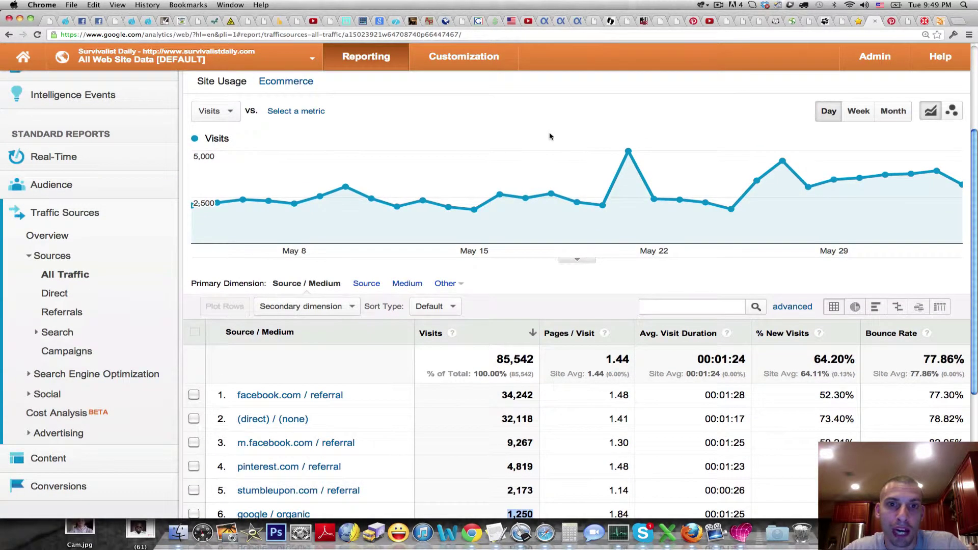